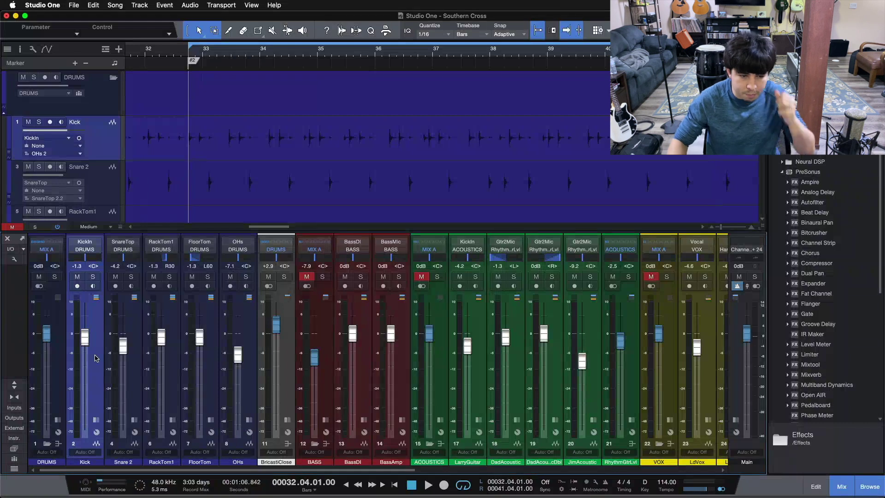
- Play the looped section, solo the Kick channel and expand its insert chain in the mixer
scroll(118, 461, "right", 10)
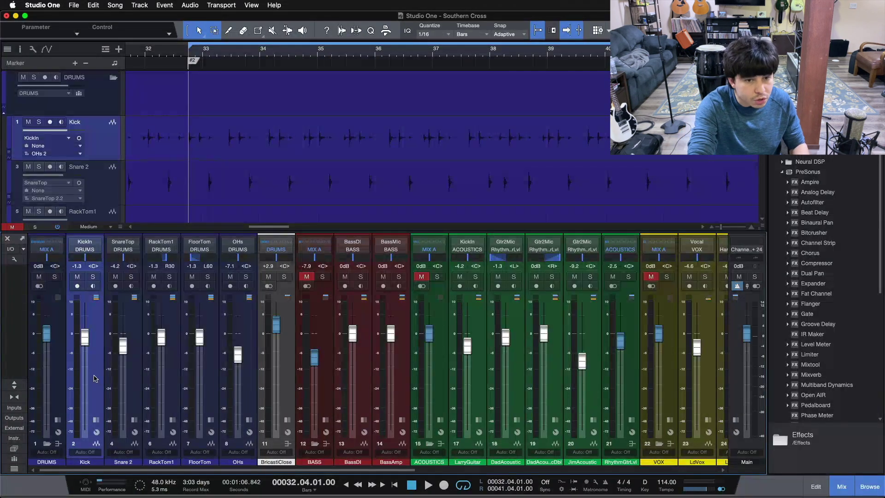
key("space")
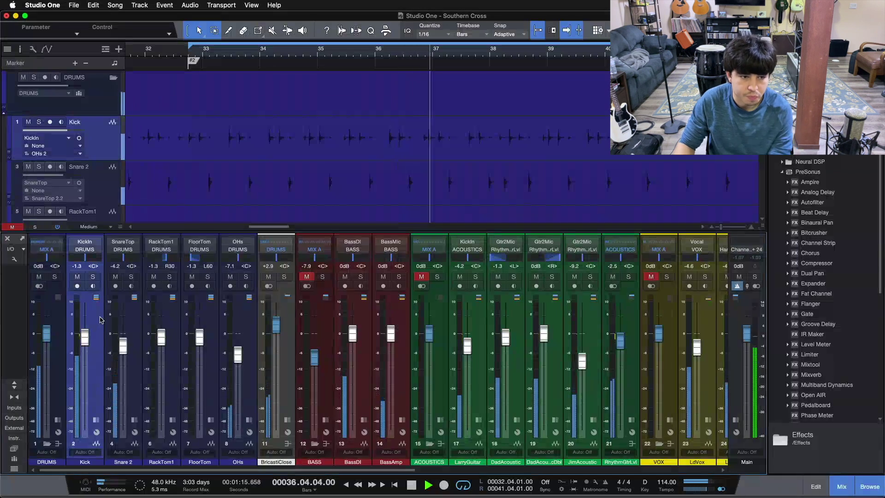
left_click(93, 276)
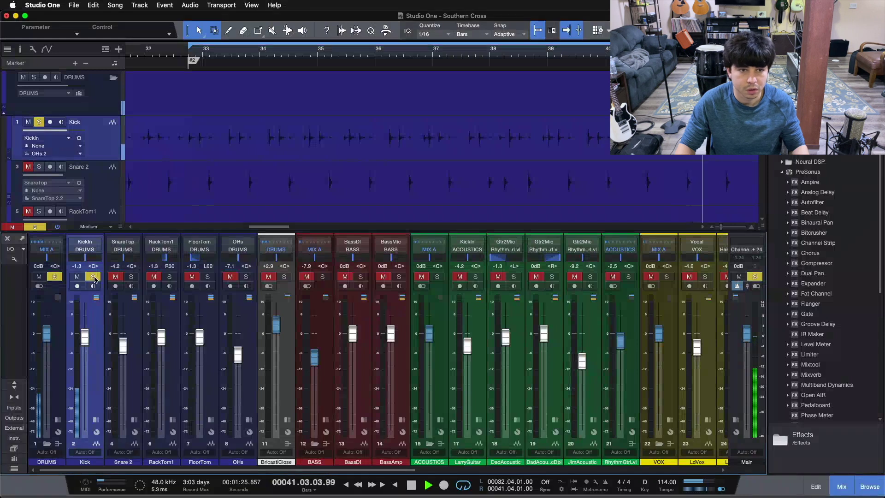
left_click(96, 420)
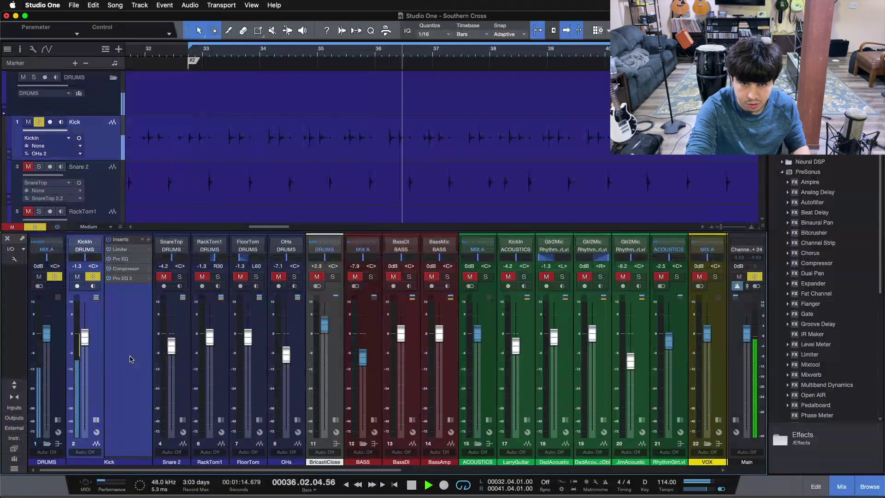
key("space")
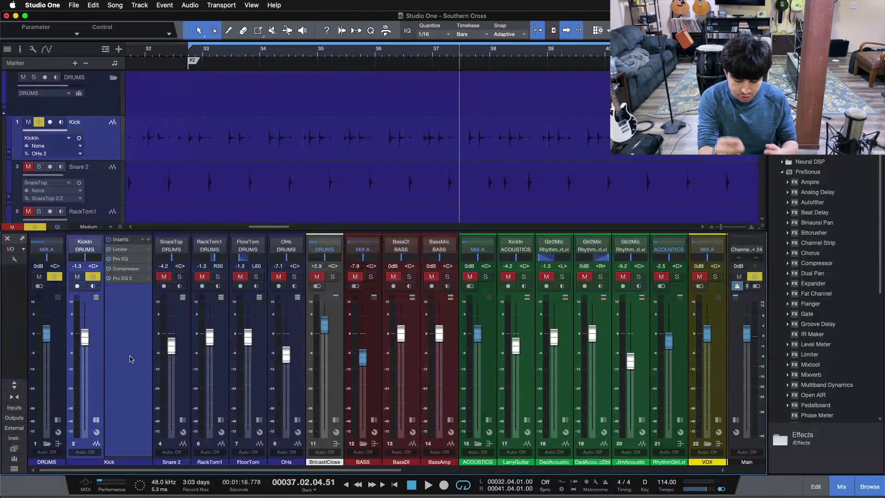
- Compare the soloed Kick during looped playback with all its inserts bypassed and with all of them active
left_click(108, 240)
key("space")
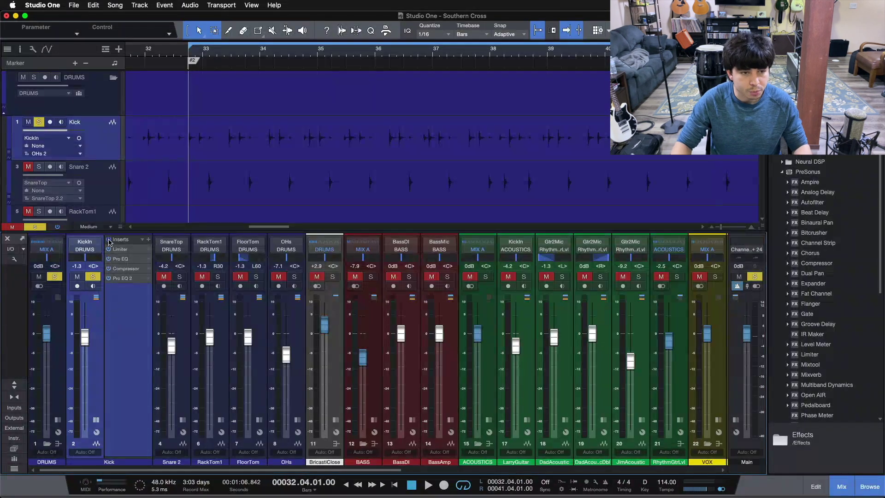
key("space")
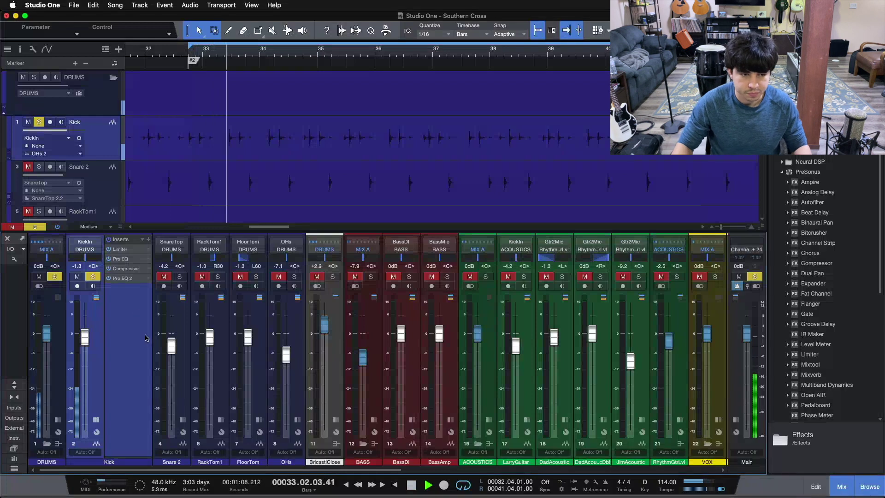
left_click(109, 240)
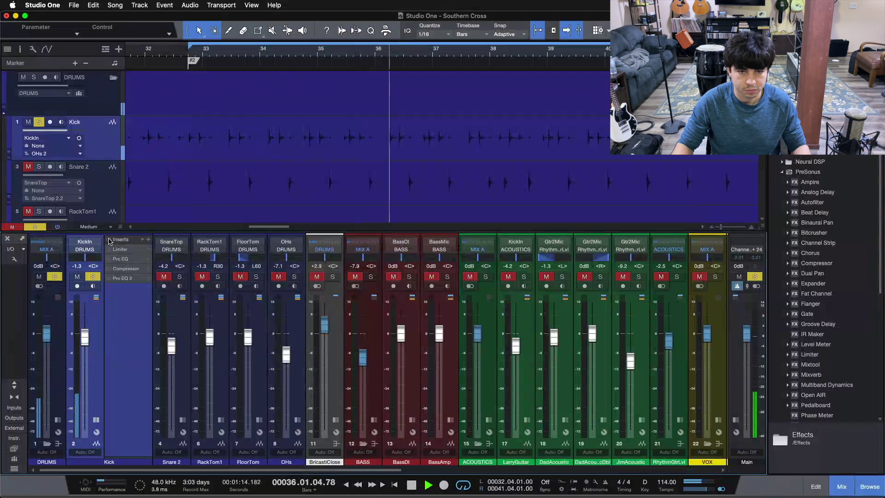
left_click(110, 240)
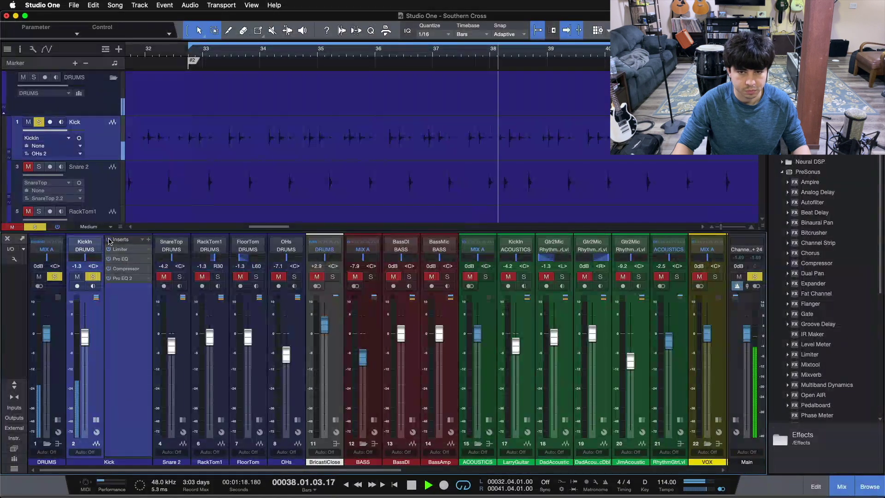
left_click(109, 241)
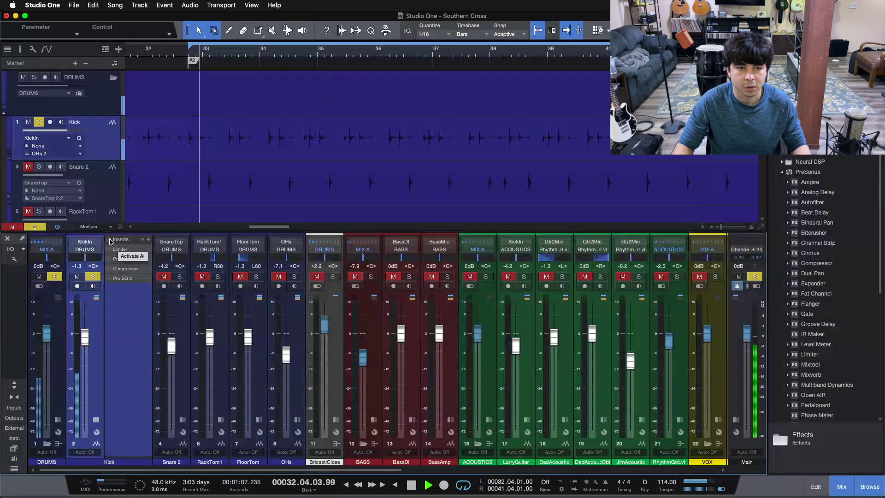
left_click(109, 239)
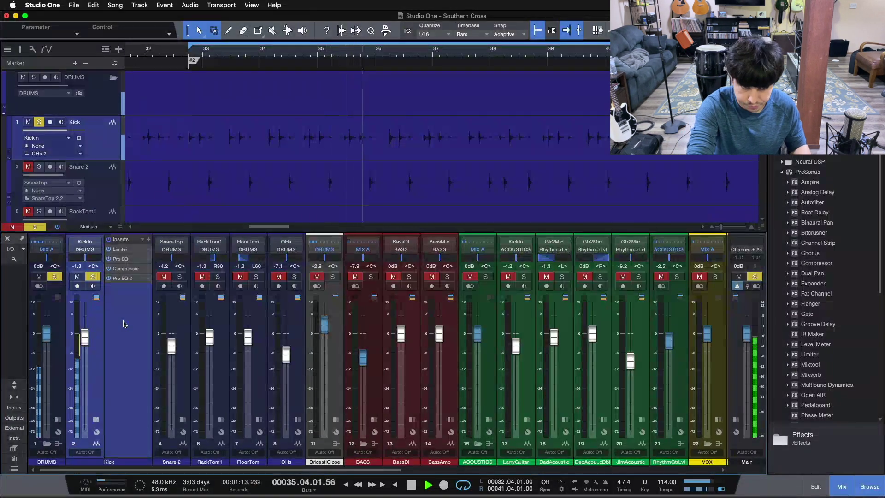
key("space")
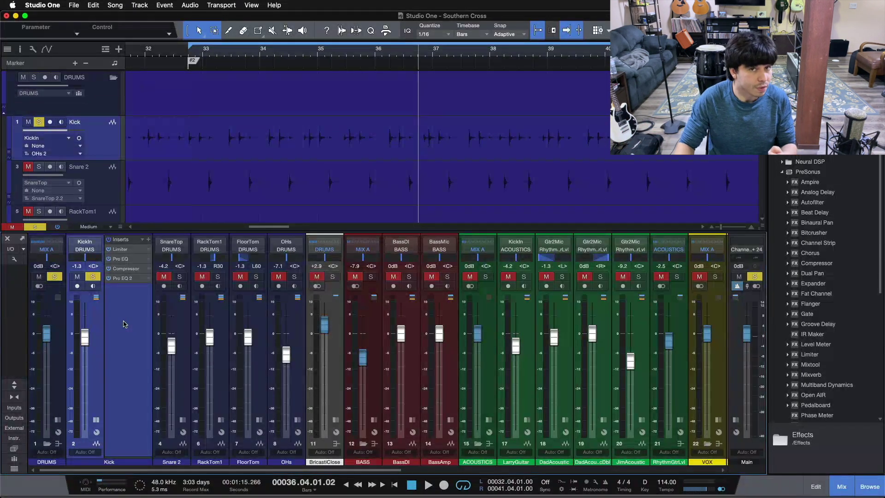
- Deactivate the Kick channel inserts that follow the Limiter and open the Limiter over the mixer
left_click(109, 269)
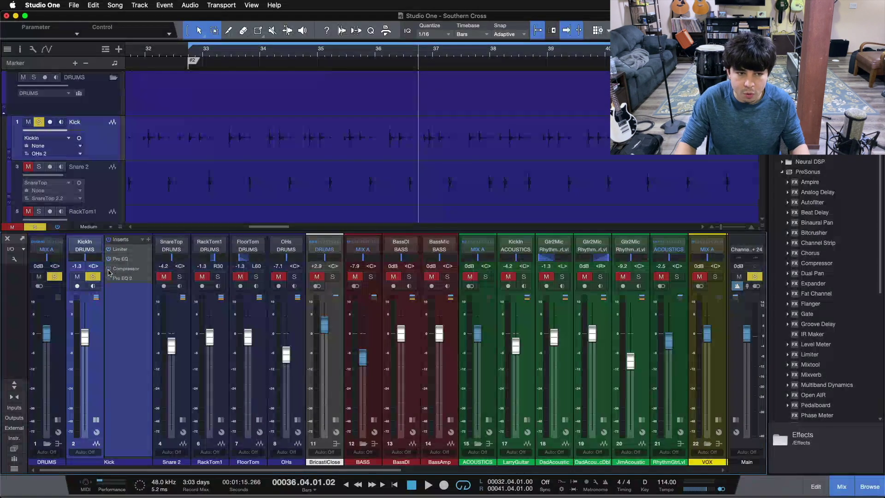
double_click(120, 250)
left_click_drag(360, 286, 468, 254)
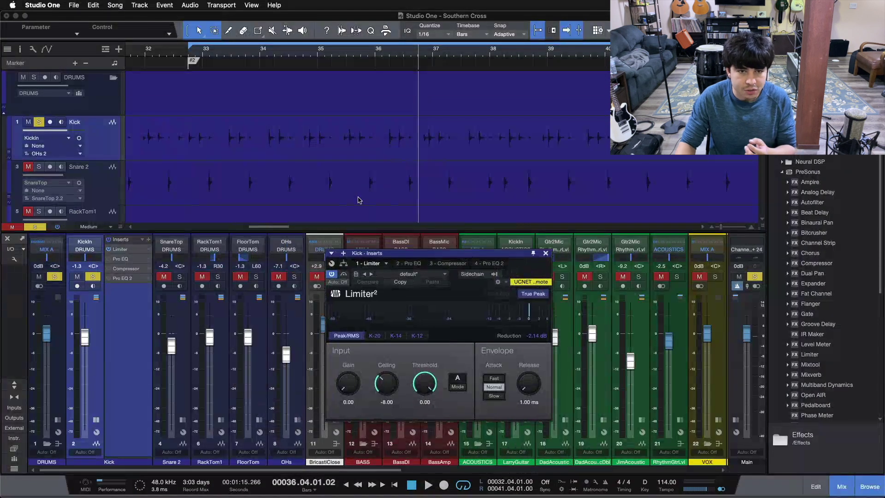
- Reset the Limiter's reduction reading and play the Kick from the loop start to examine the gain reduction
left_click_drag(347, 55, 456, 4)
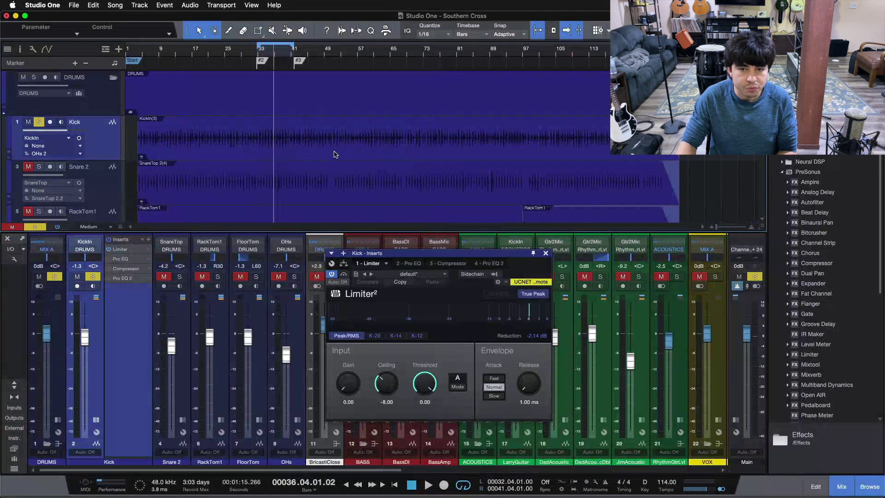
mouse_move(264, 57)
left_mouse_down()
mouse_move(289, 91)
mouse_move(283, 95)
left_mouse_up()
key("KP_1")
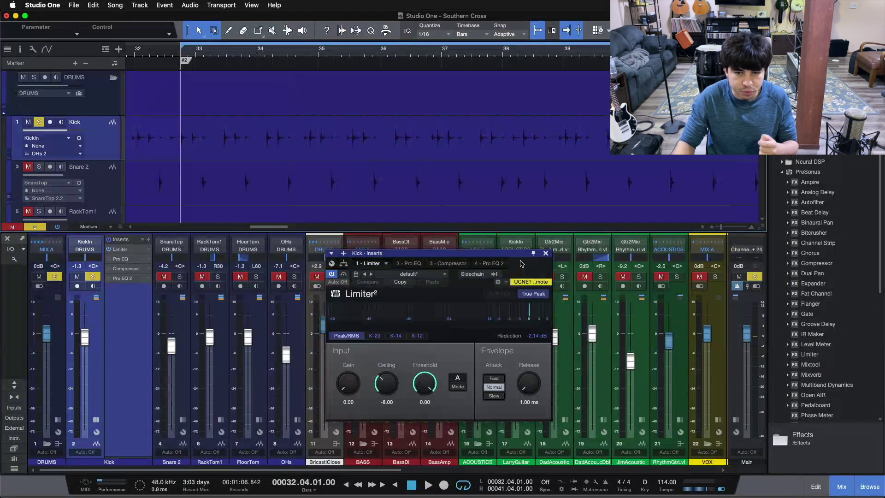
left_click(535, 337)
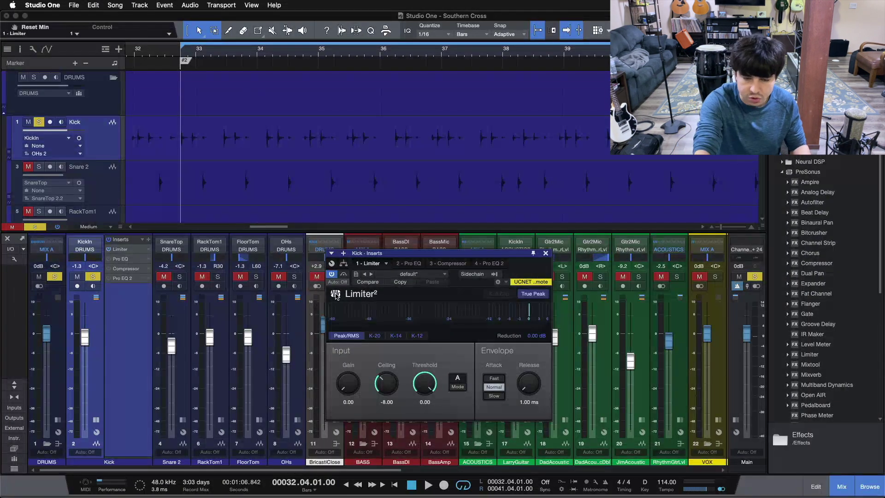
key("space")
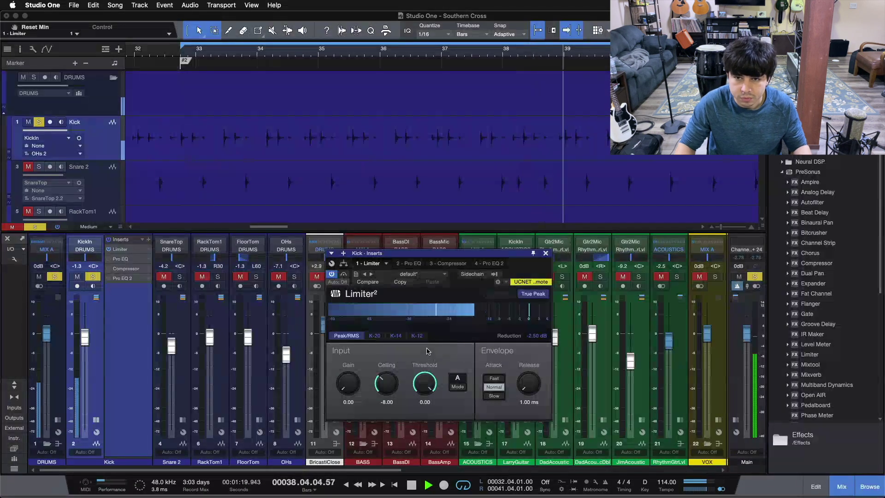
key("space")
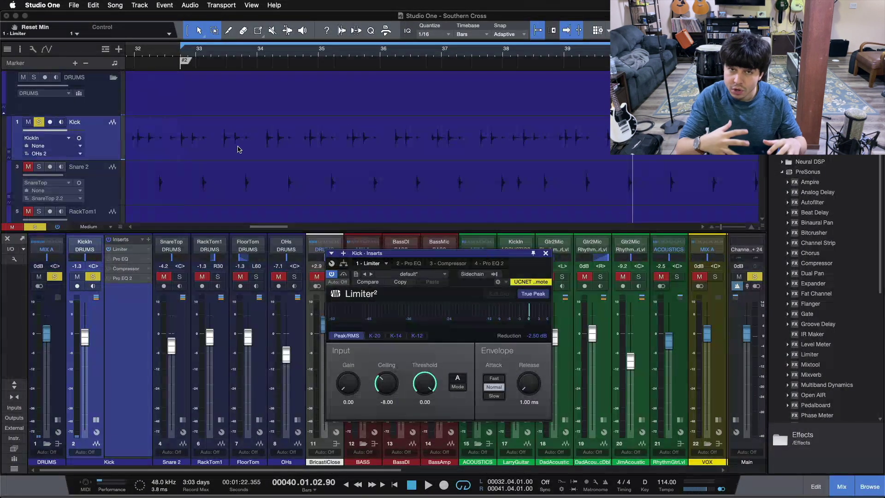
- In the Kick's first Pro EQ, switch off the HF band and toggle the low cut filter off and back on
left_click(410, 264)
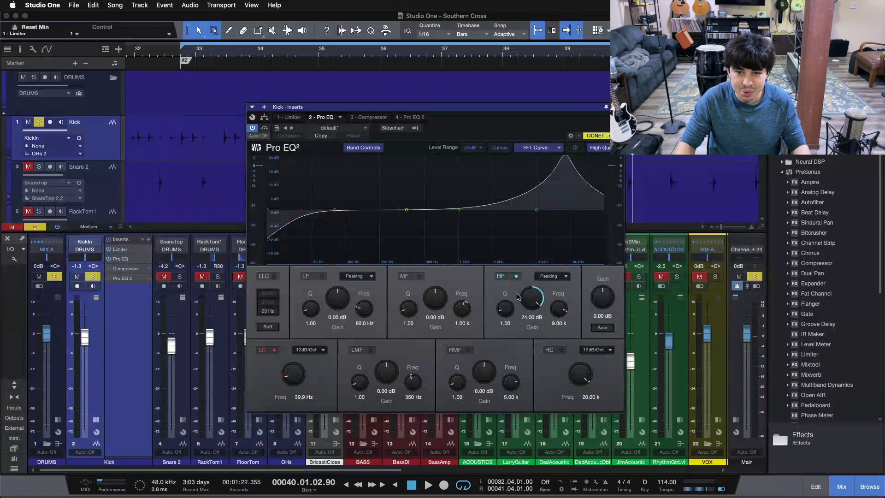
left_click(515, 276)
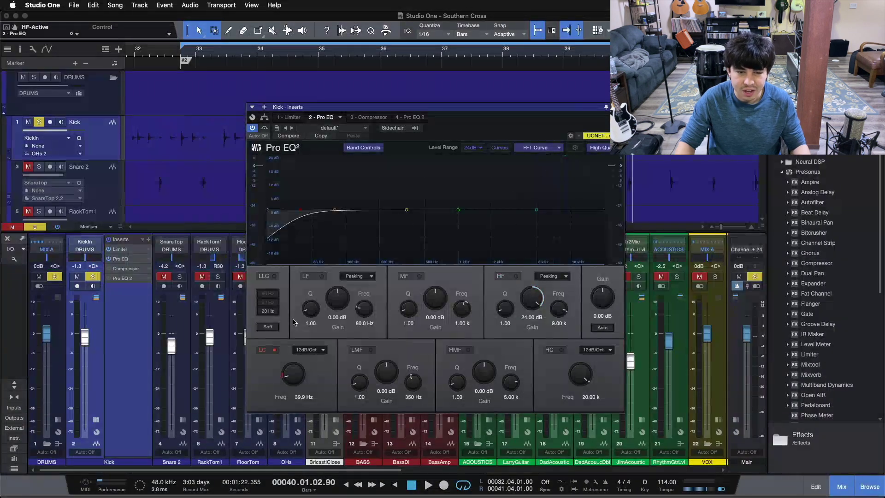
left_click(267, 352)
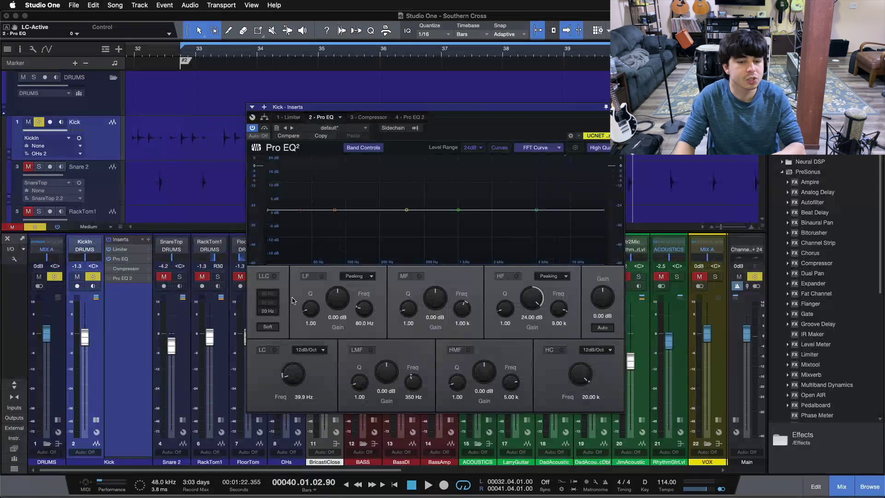
left_click(262, 350)
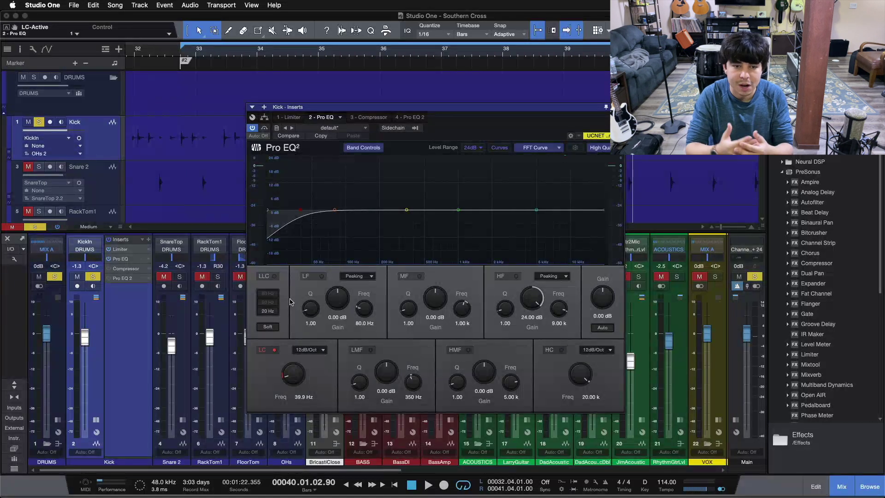
- Play the Kick from the loop start and compare the Pro EQ's low cut off and on, leaving it on
left_click(260, 350)
key("KP_1")
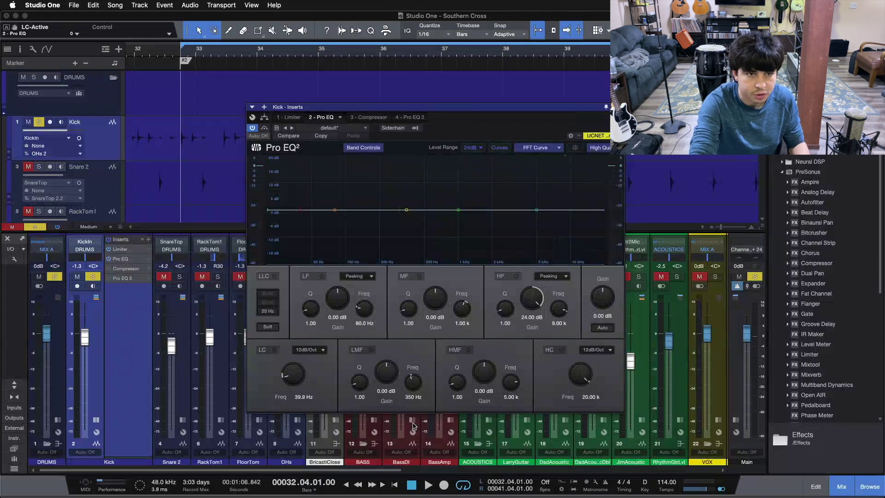
key("space")
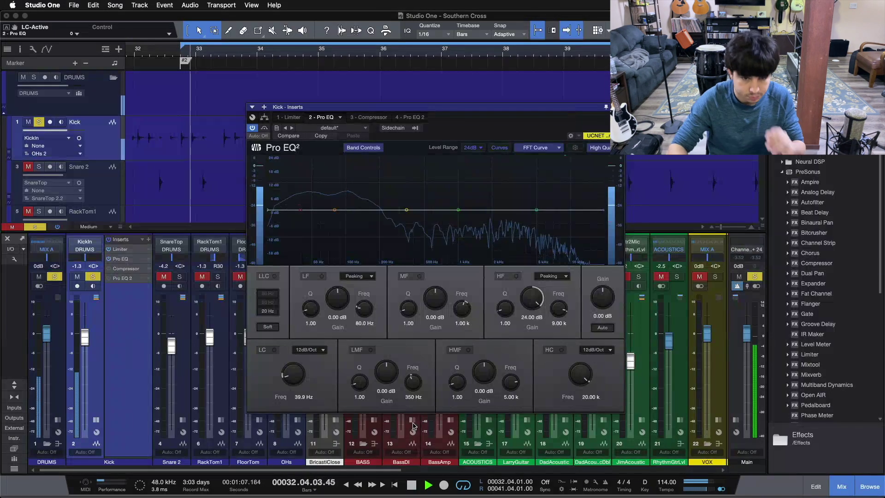
left_click(275, 350)
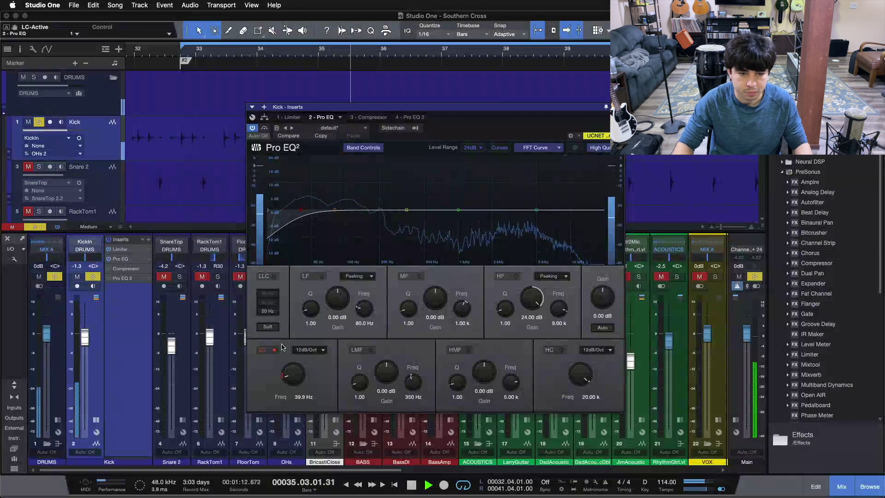
left_click(272, 351)
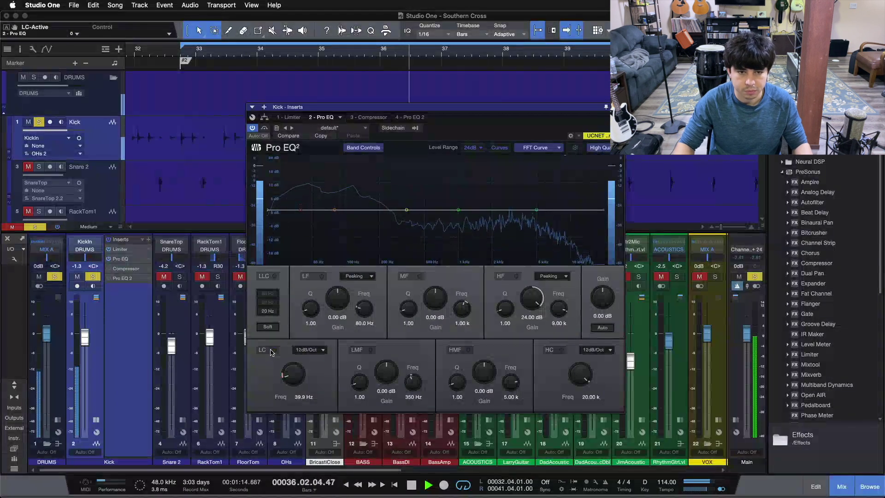
left_click(272, 351)
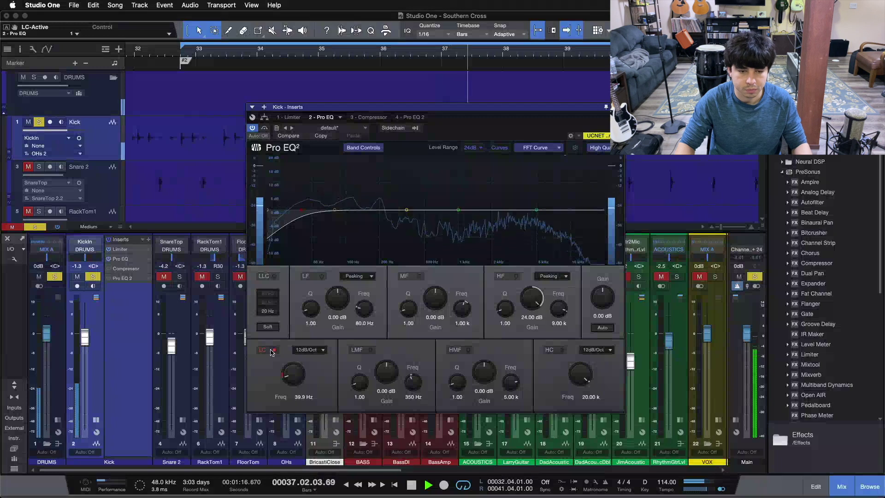
left_click(272, 351)
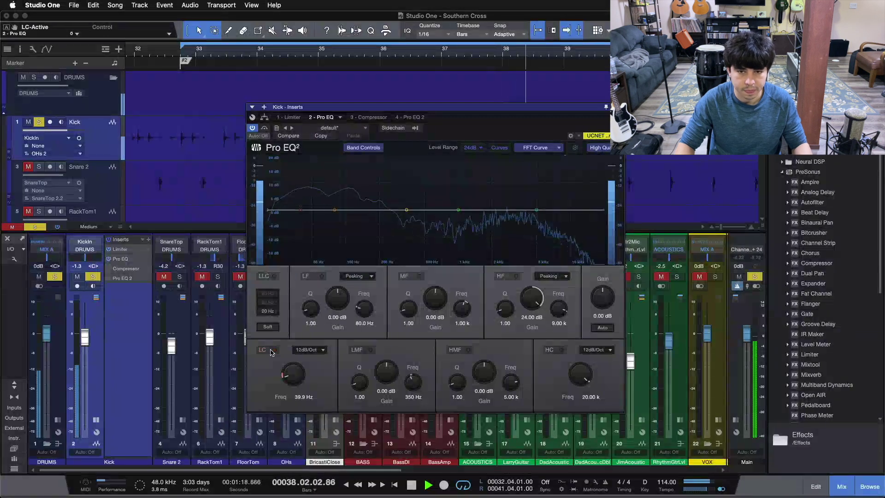
left_click(272, 351)
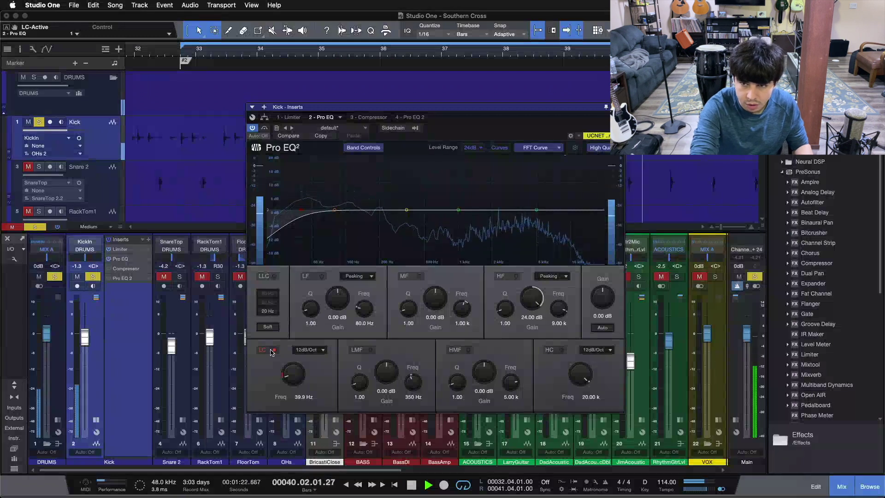
key("space")
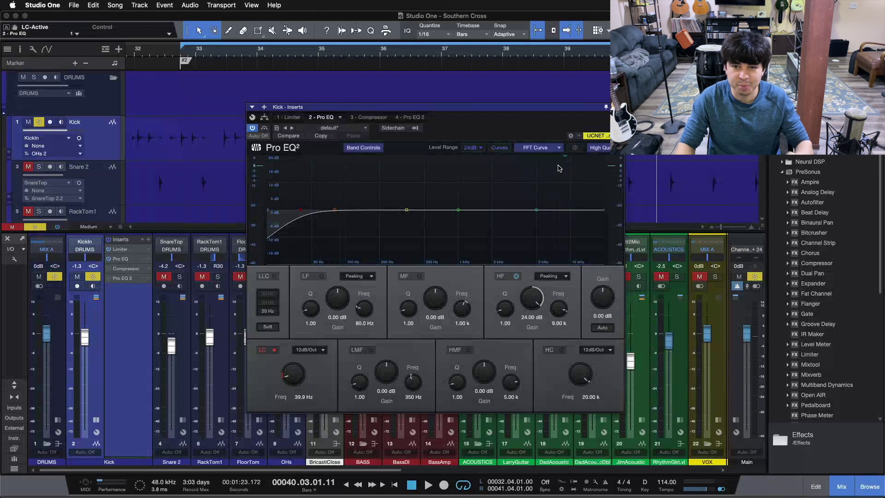
- Open the Kick channel's Compressor above the lower mixer area and activate it
left_click(364, 121)
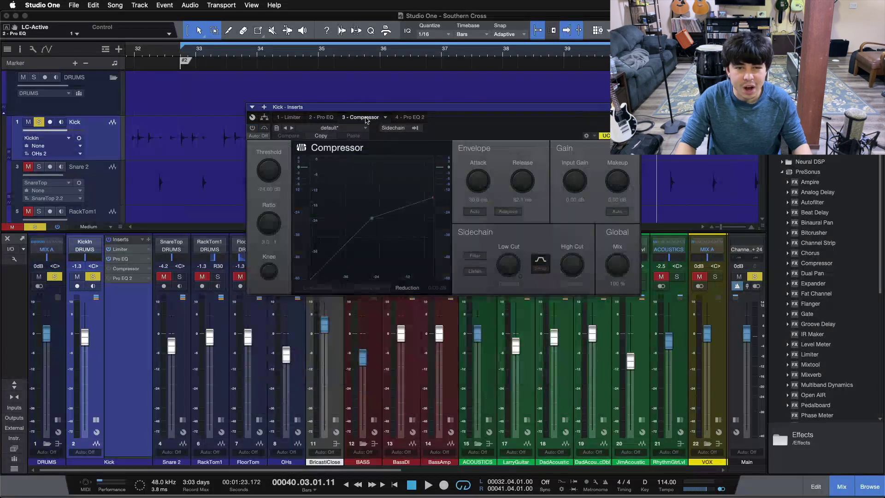
left_click_drag(466, 121, 437, 253)
left_click(222, 258)
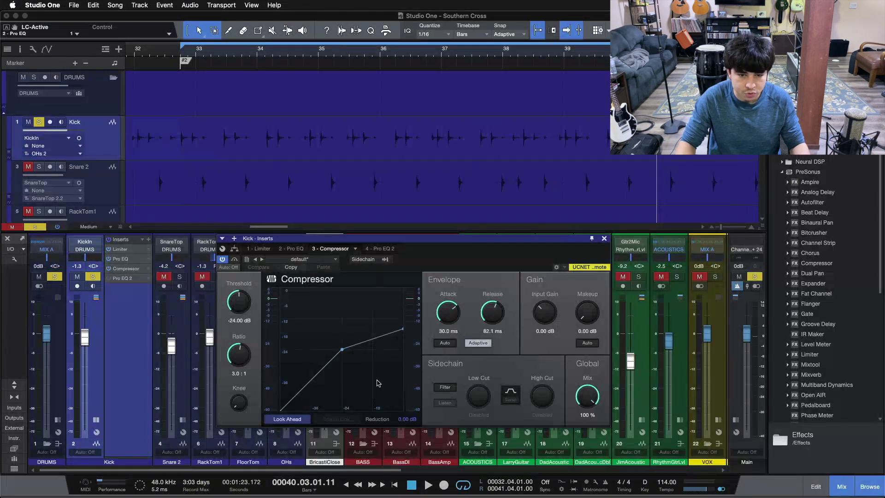
- Bypass the Kick's Compressor, play from the loop start, and compare it bypassed and engaged, leaving it engaged
key("space")
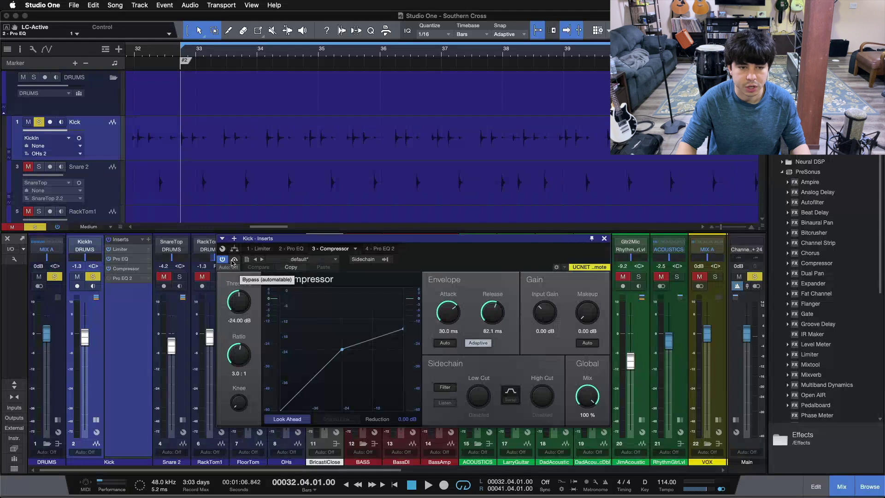
left_click(233, 261)
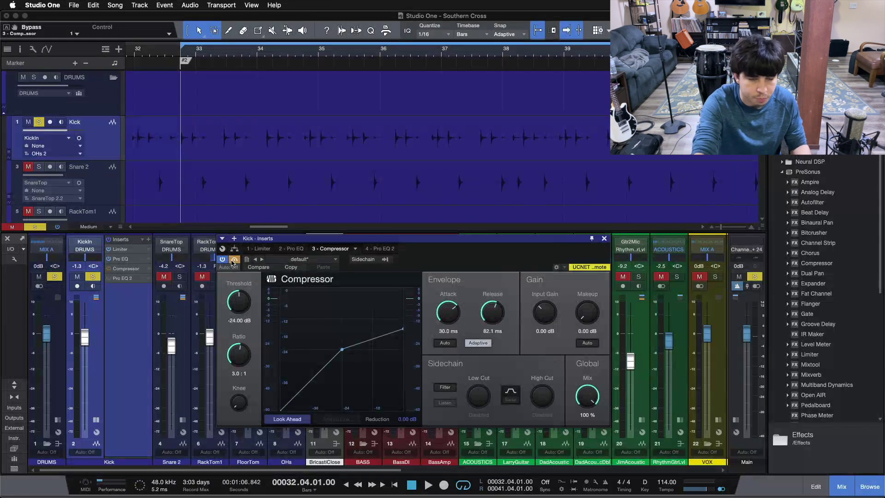
key("space")
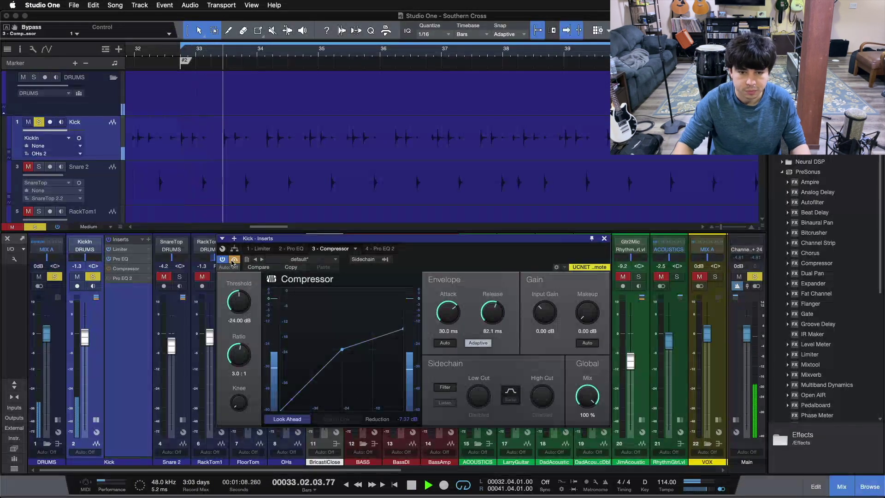
left_click(234, 261)
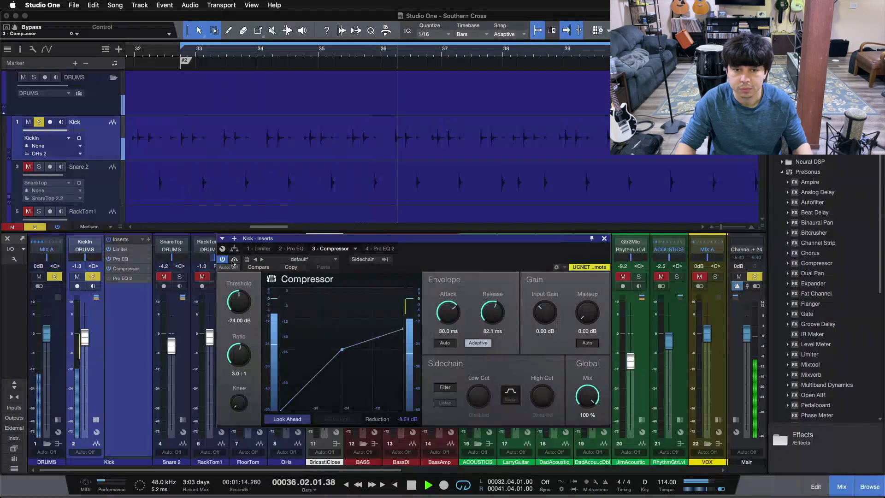
left_click(233, 261)
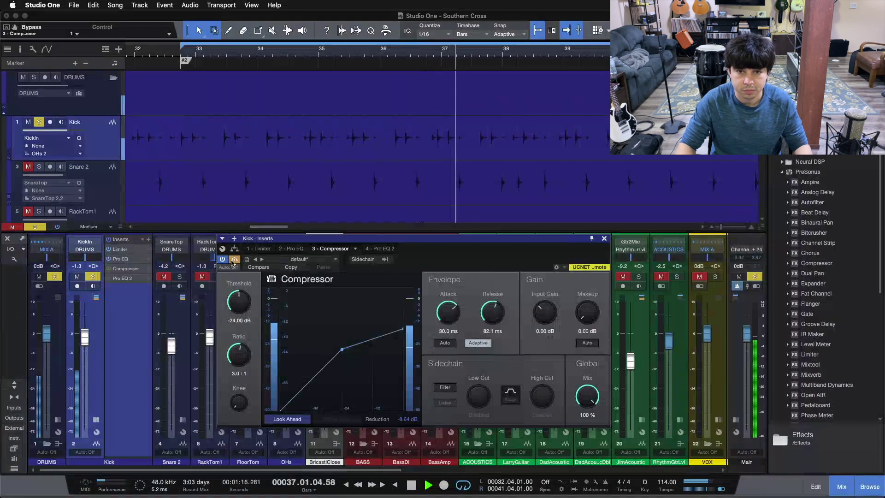
left_click(233, 260)
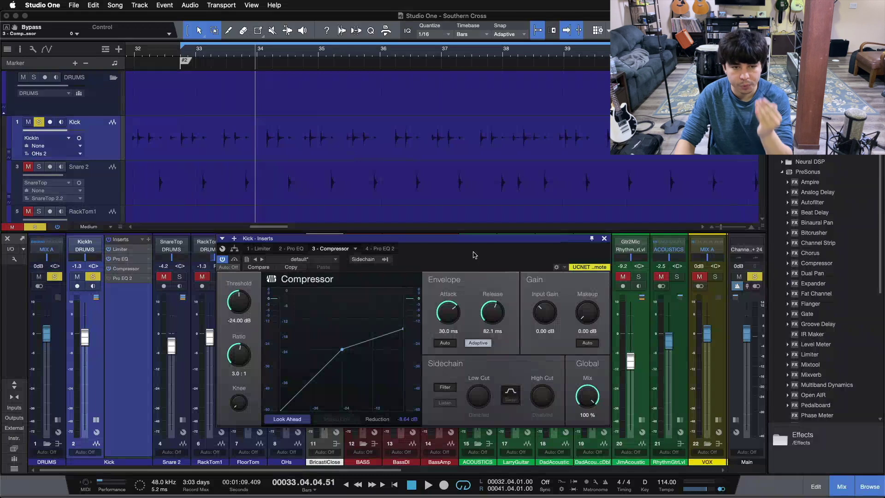
- Replay the Kick from the loop start with the Compressor engaged, bypass it briefly for comparison, re-engage it and stop playback
key("KP_1")
key("space")
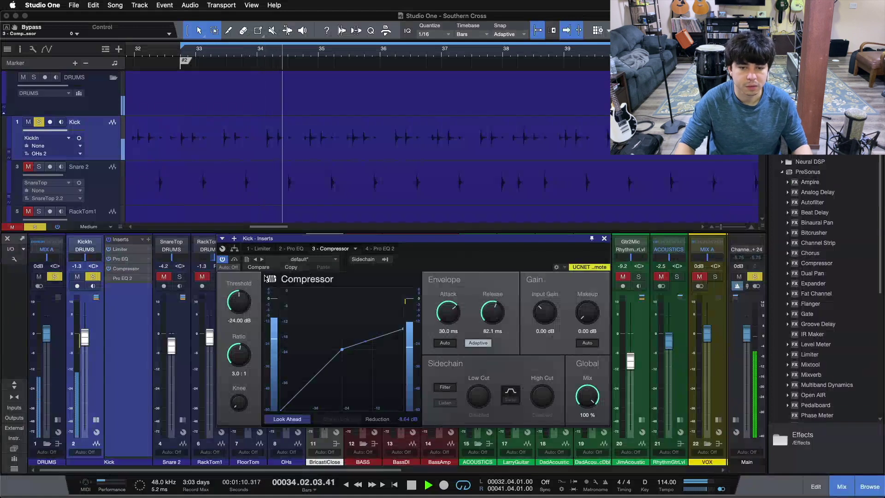
left_click(235, 260)
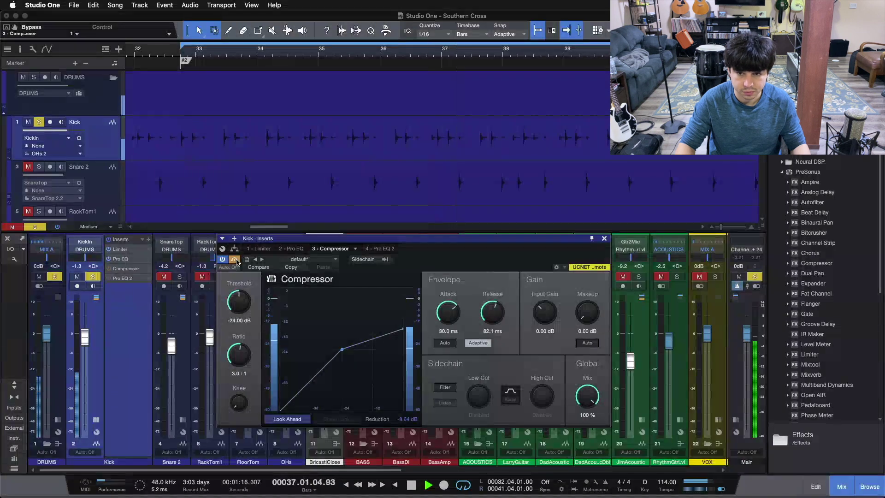
left_click(235, 260)
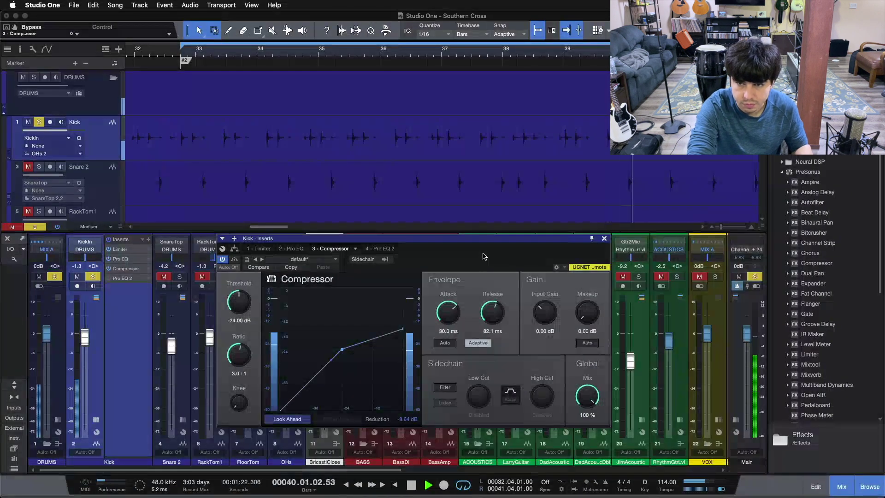
key("space")
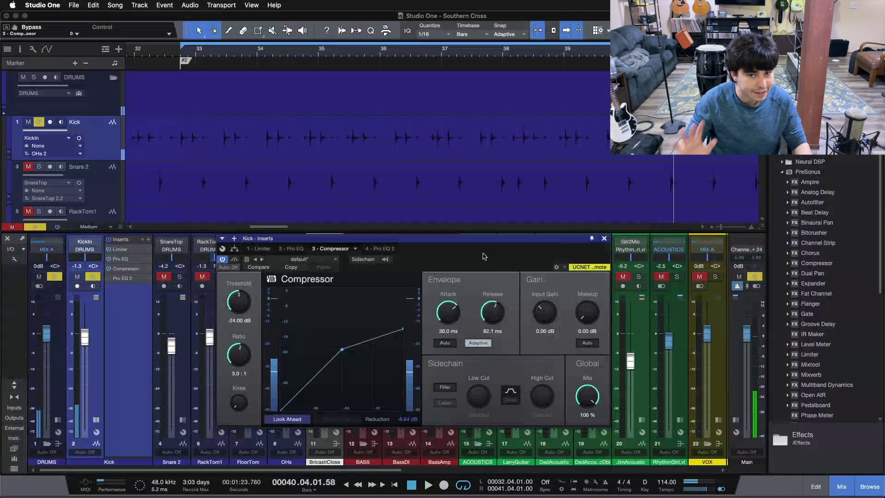
- Open the Kick's first Pro EQ, move its window up to expose all bands, and toggle the HF band on and back off
left_click(291, 249)
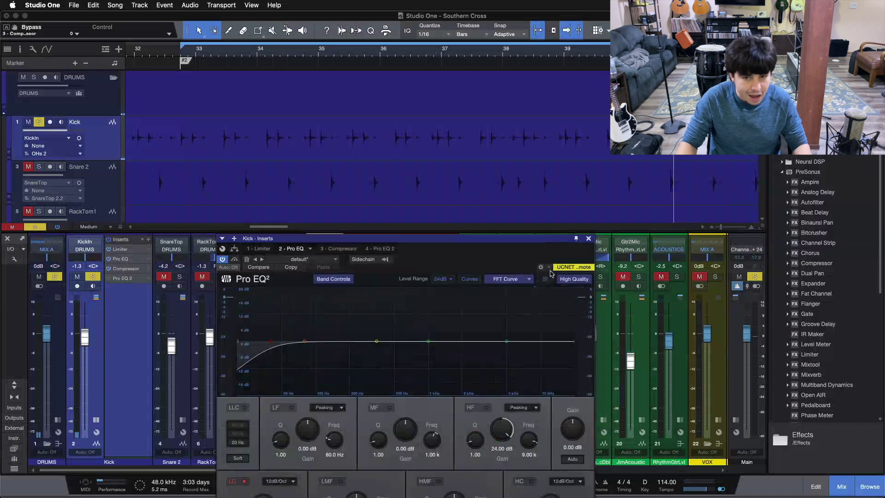
left_click_drag(517, 269, 553, 204)
left_click(507, 342)
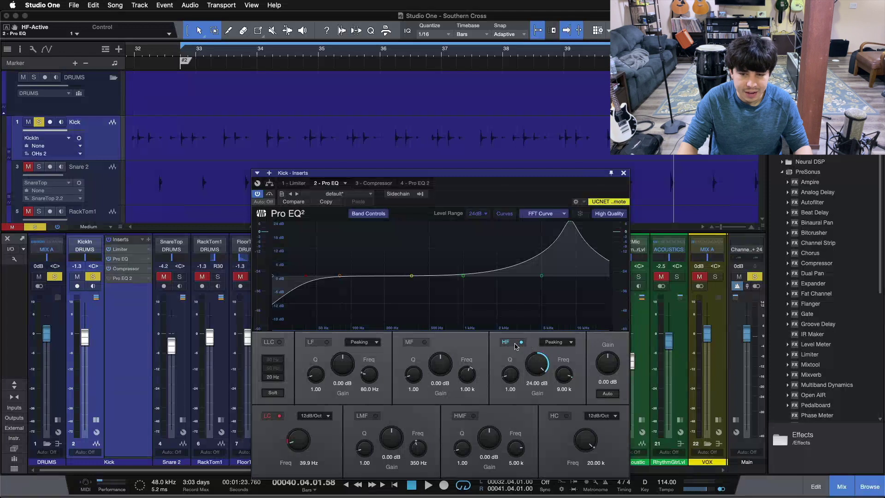
left_click(515, 346)
- Play the Kick from the loop start, compare the first Pro EQ's HF boost off and on, and stop with it on
key("KP_1")
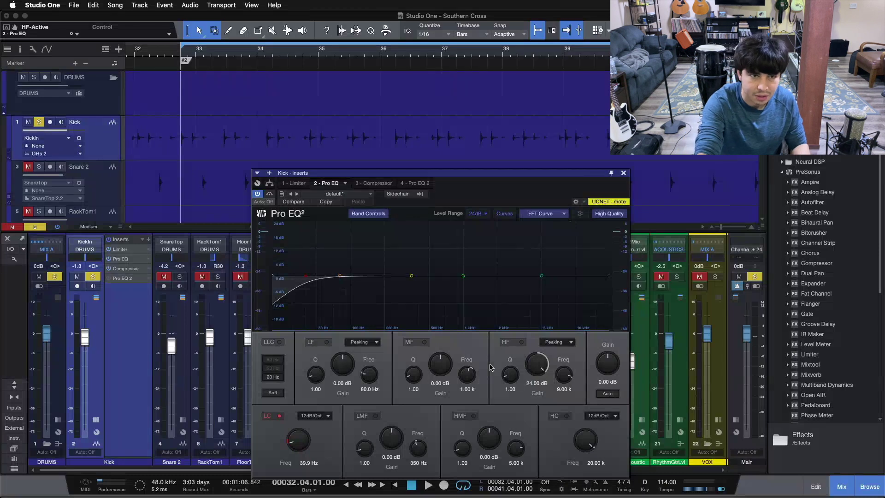
key("space")
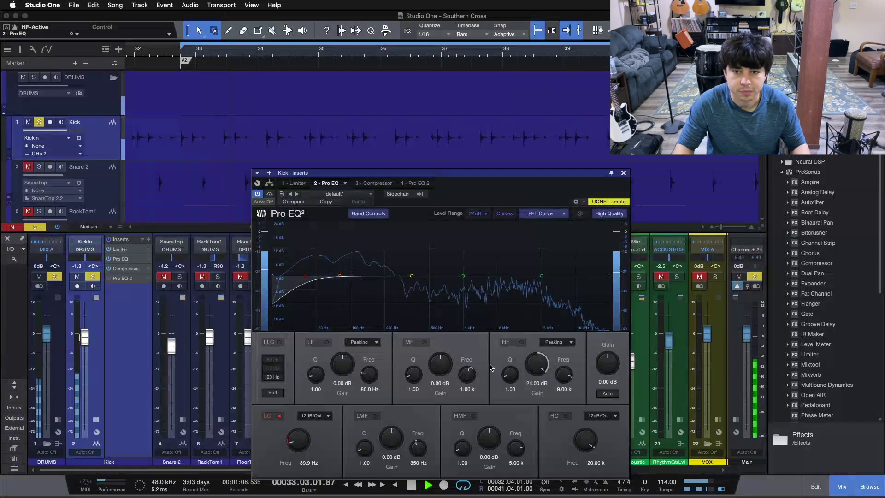
left_click(513, 343)
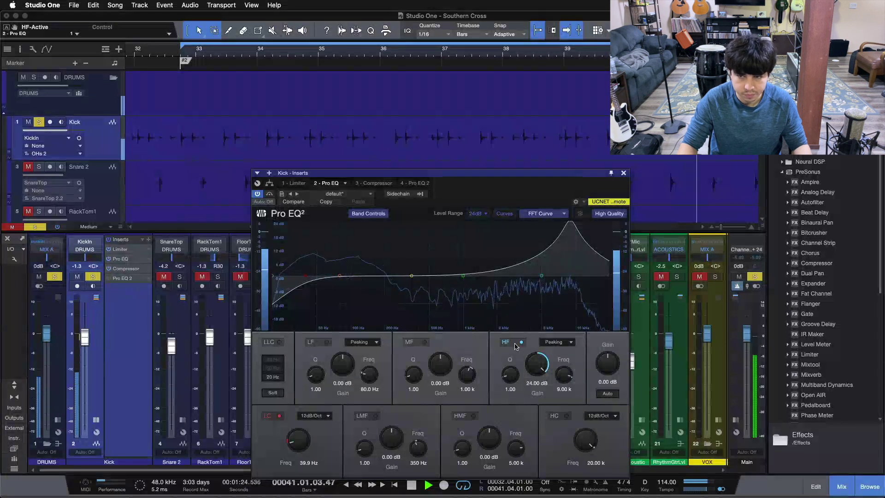
left_click(515, 345)
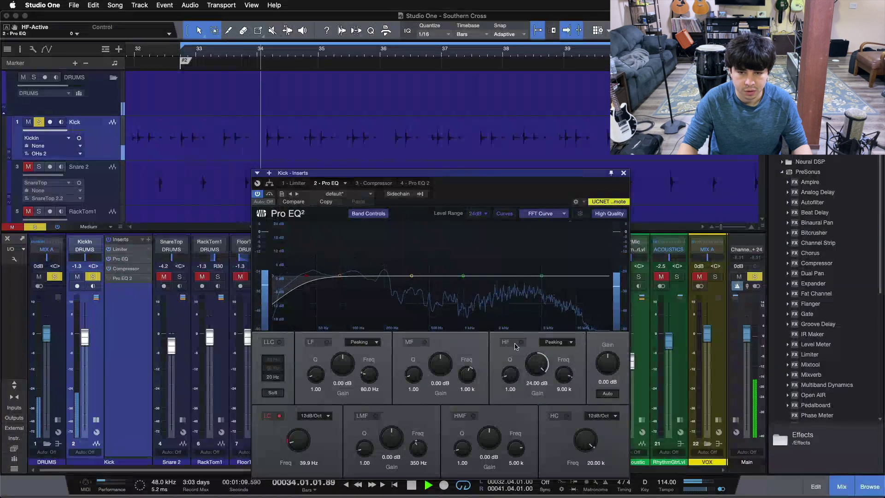
left_click(515, 345)
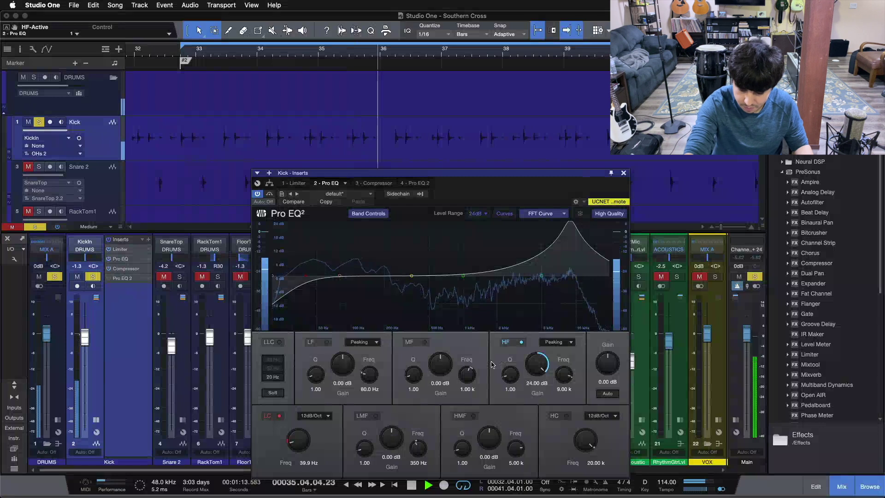
key("space")
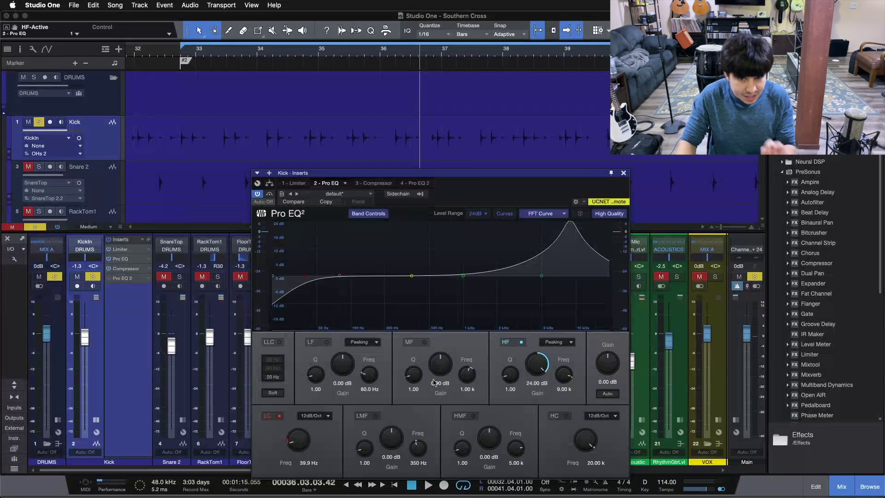
- Open and activate the Kick's Pro EQ 2, and toggle its LF band off and back on
left_click(416, 183)
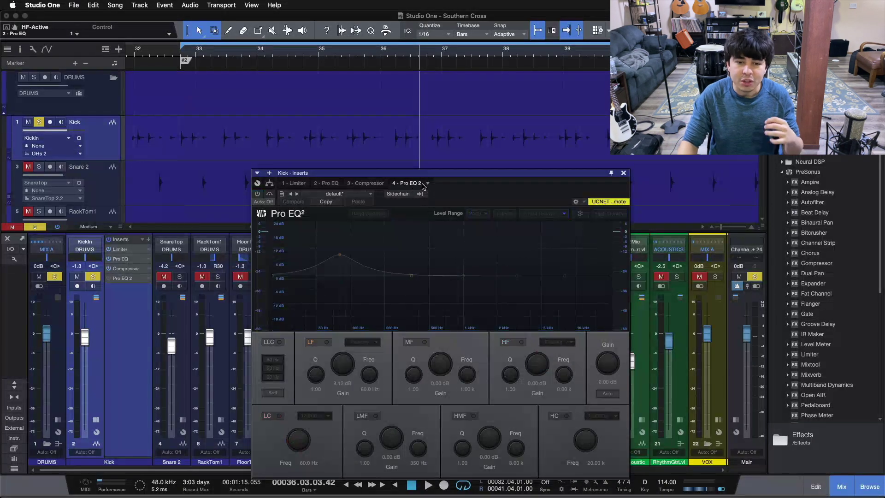
left_click(258, 194)
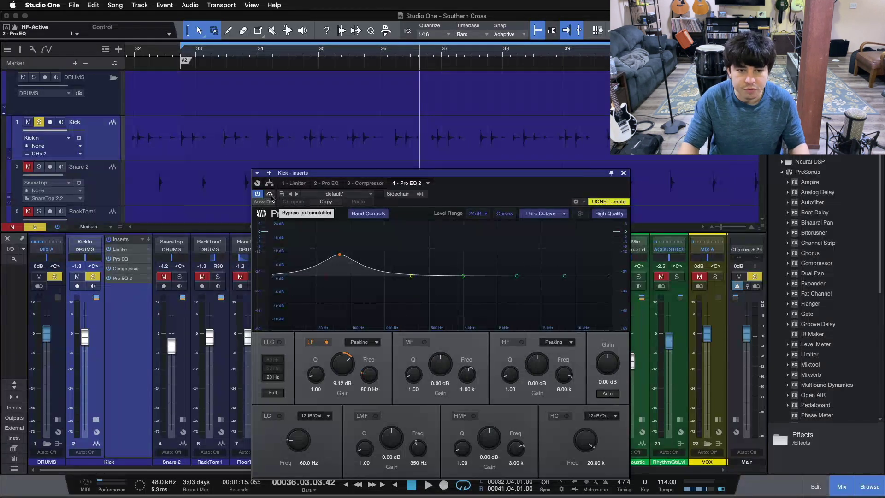
left_click(315, 346)
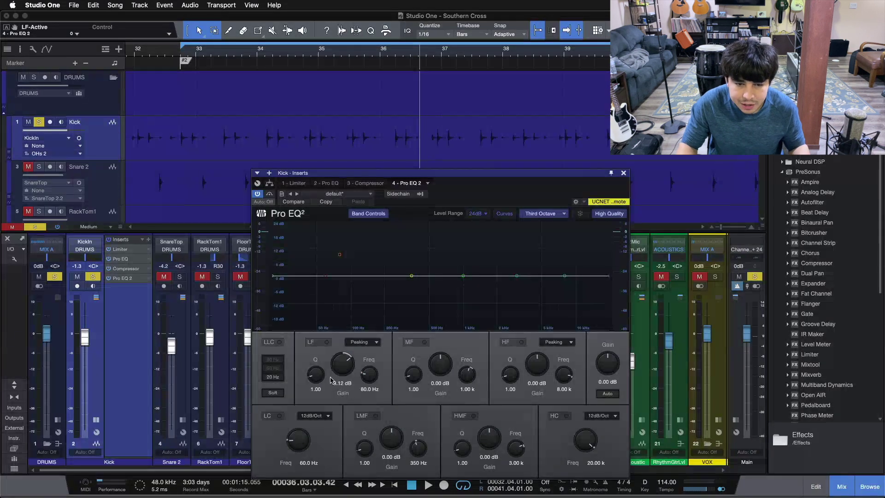
left_click(319, 346)
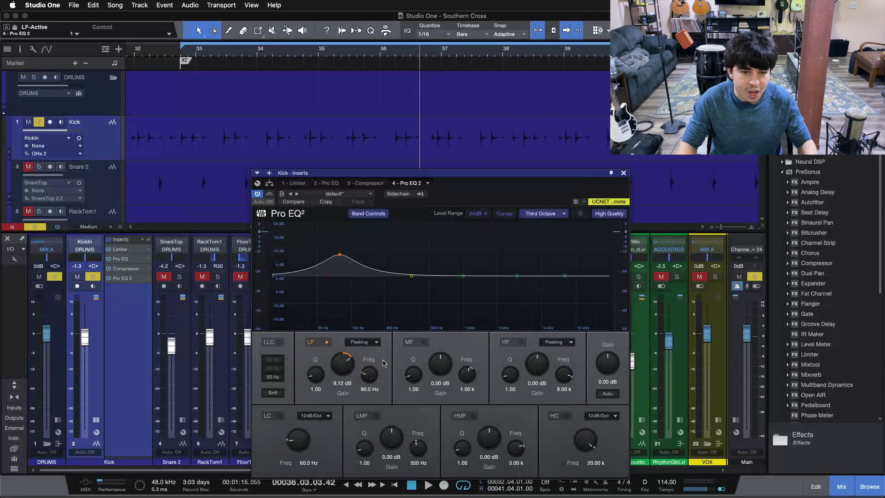
- Play the Kick from the loop start, compare Pro EQ 2's LF boost off and on, and stop with it on
left_click(328, 343)
key("space")
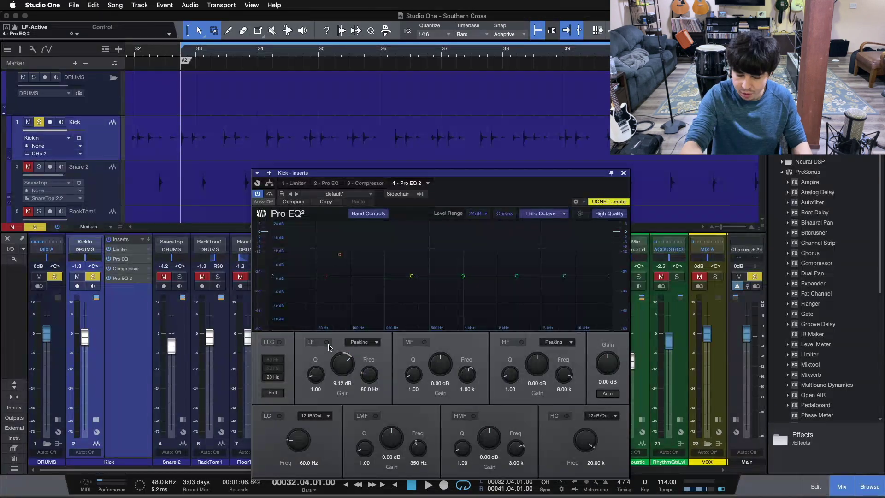
key("space")
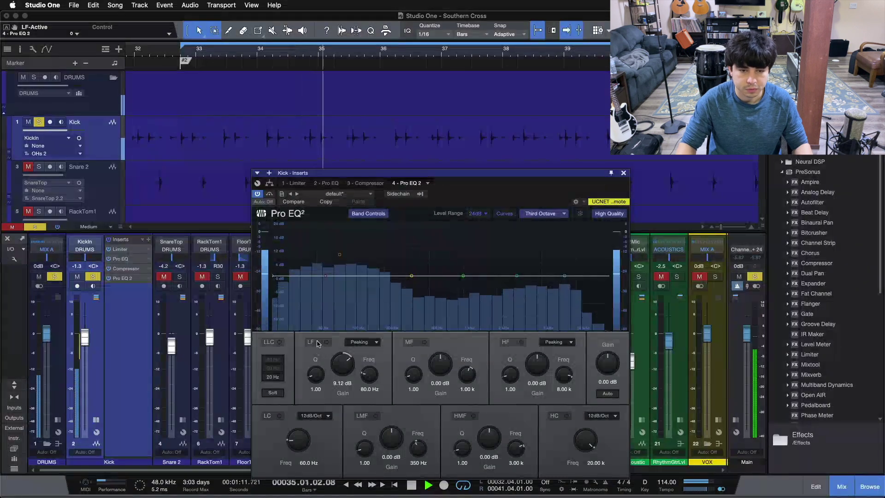
left_click(317, 344)
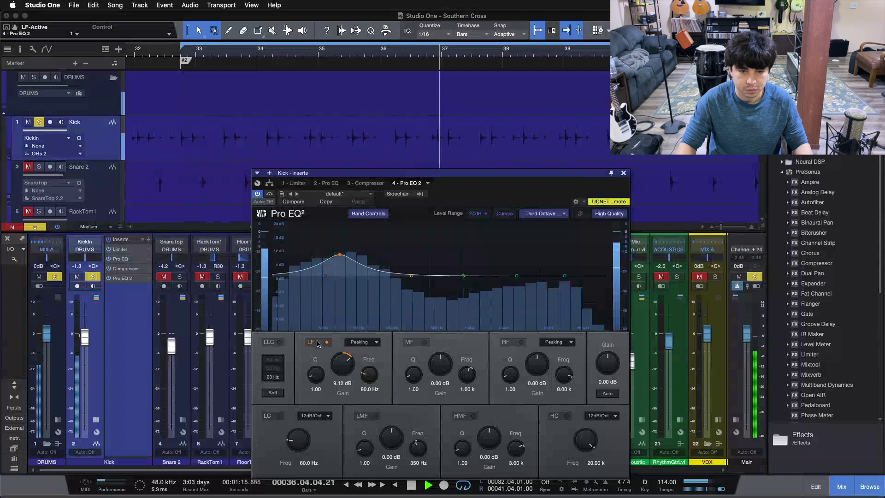
left_click(317, 344)
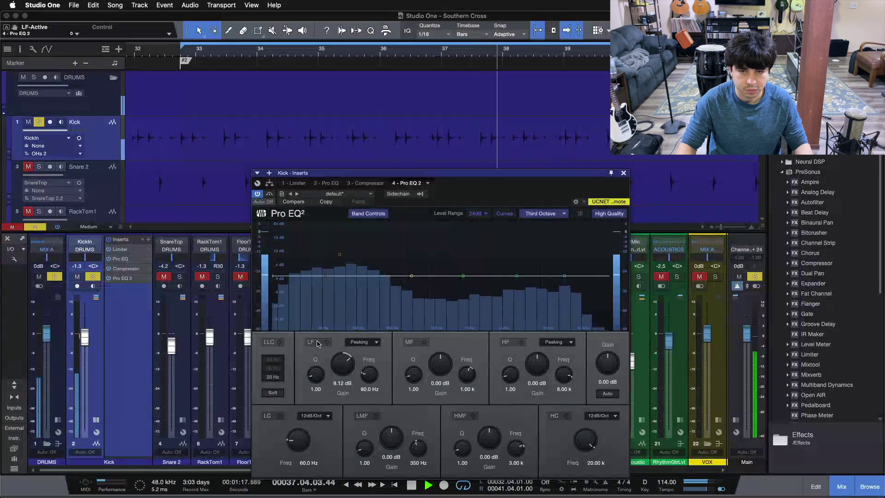
left_click(317, 343)
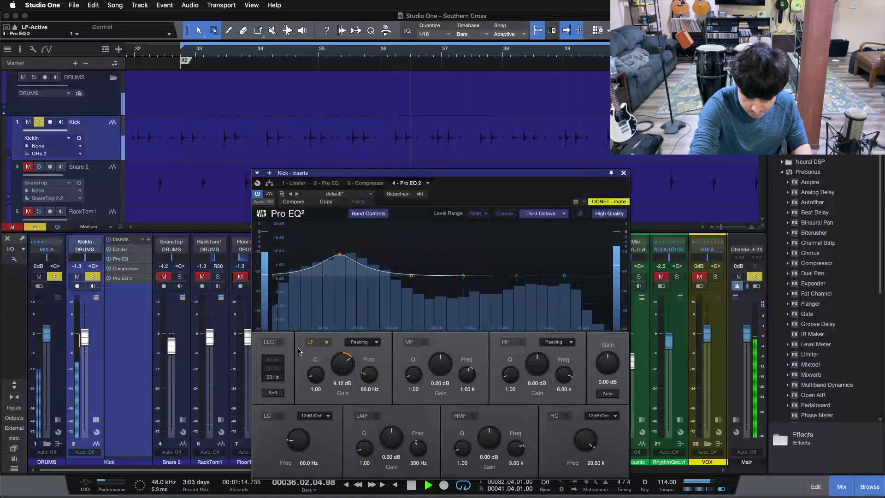
key("space")
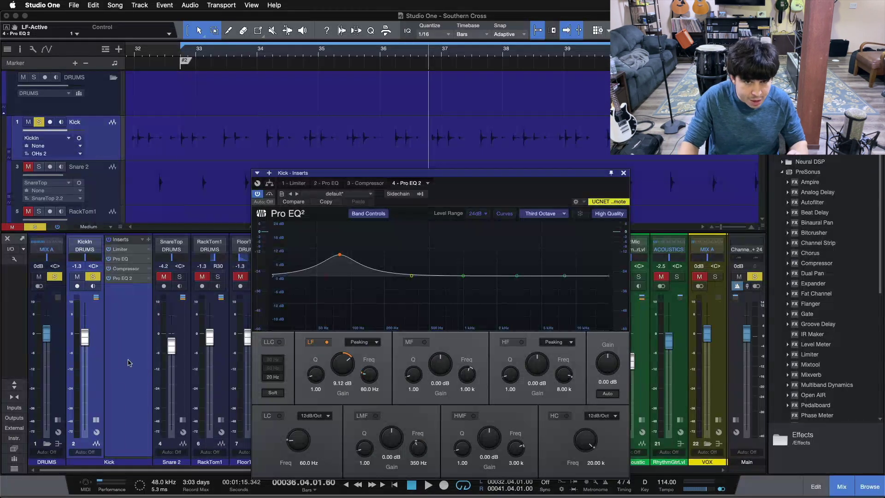
- Review the settings of the Kick's first Pro EQ and Compressor, returning to the first Pro EQ
left_click(316, 183)
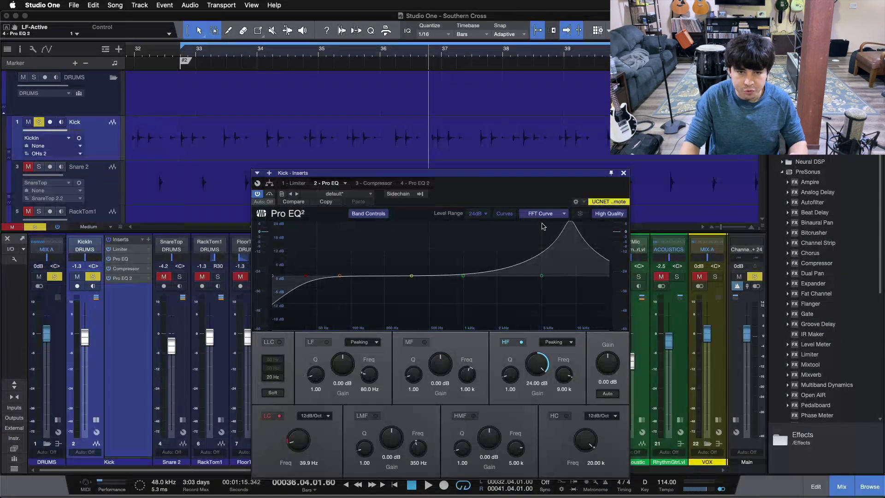
left_click(377, 183)
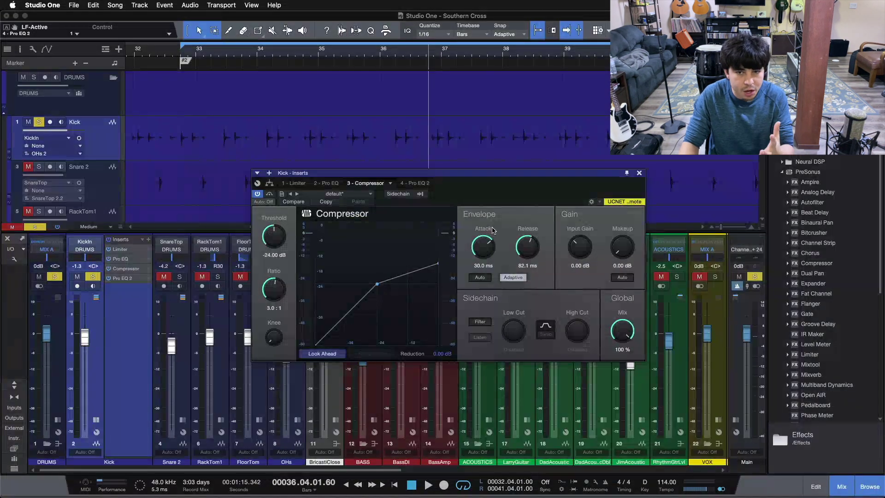
left_click(327, 183)
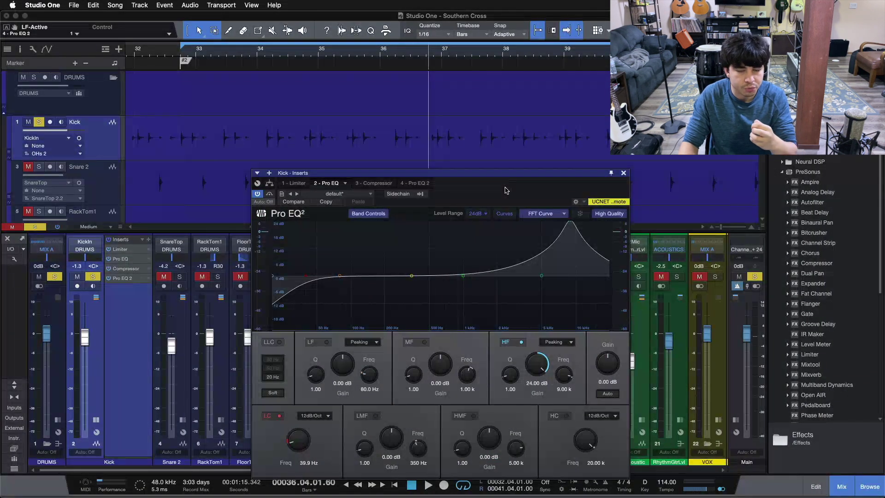
- Close the Kick's plug-in window, play from the loop start, and compare the whole insert chain off and on twice, leaving it on
key("space")
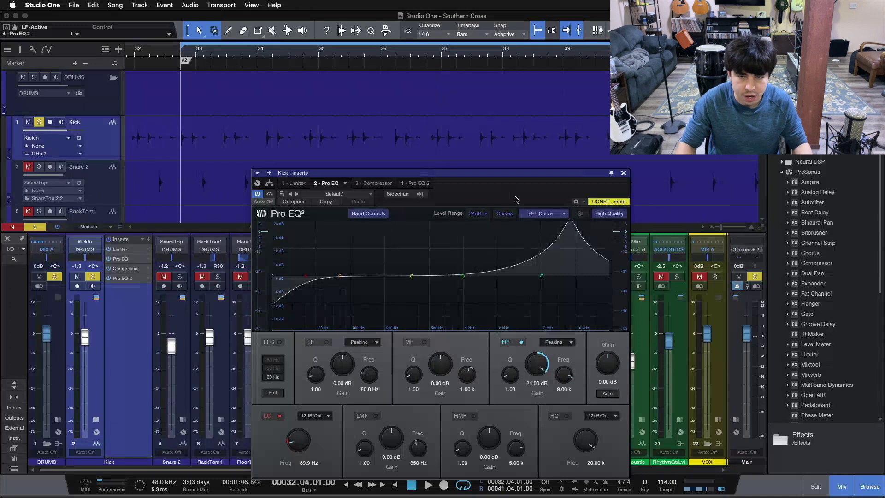
left_click(624, 173)
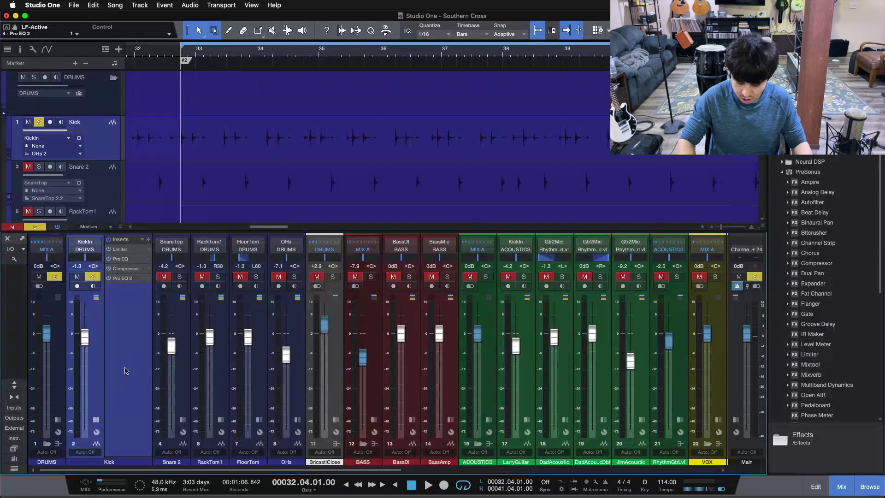
key("space")
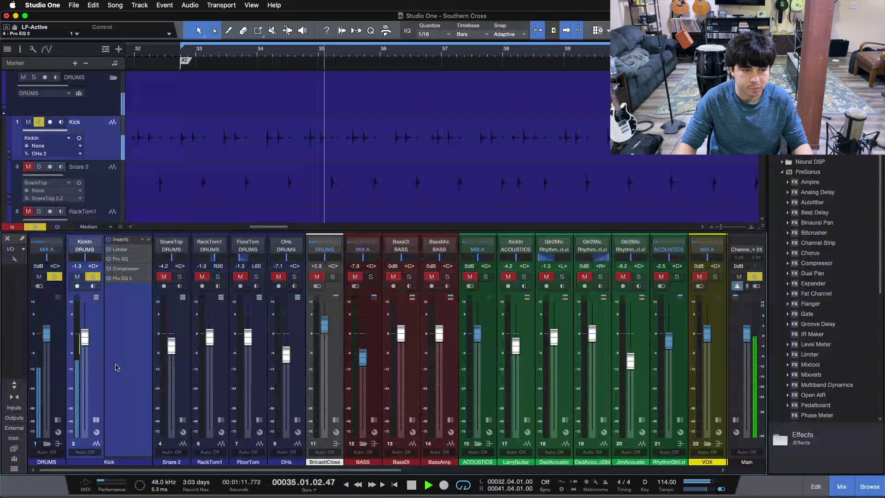
left_click(109, 241)
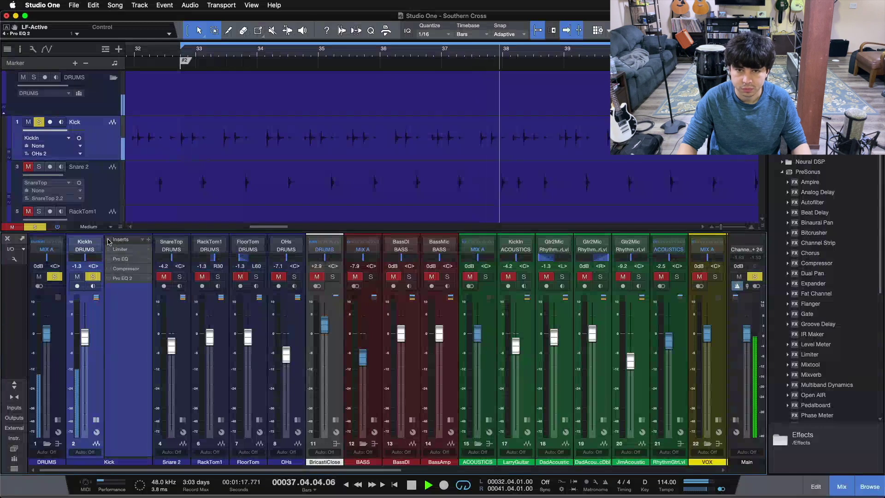
left_click(108, 241)
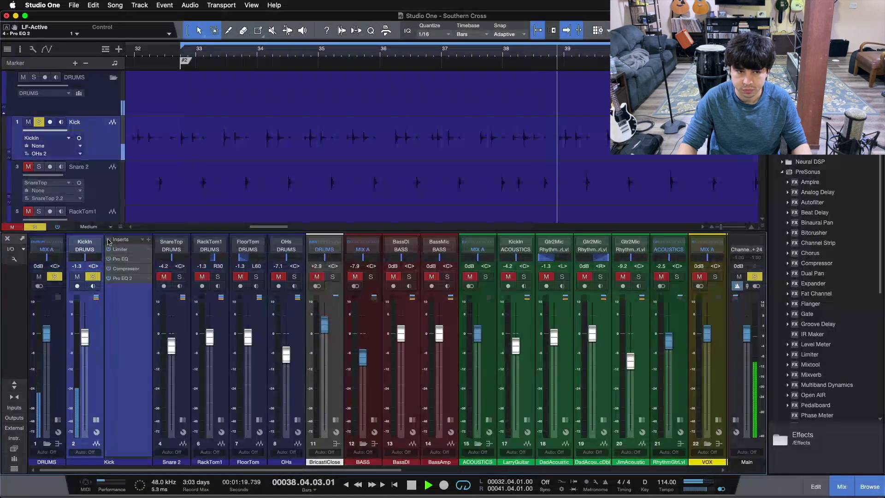
left_click(109, 241)
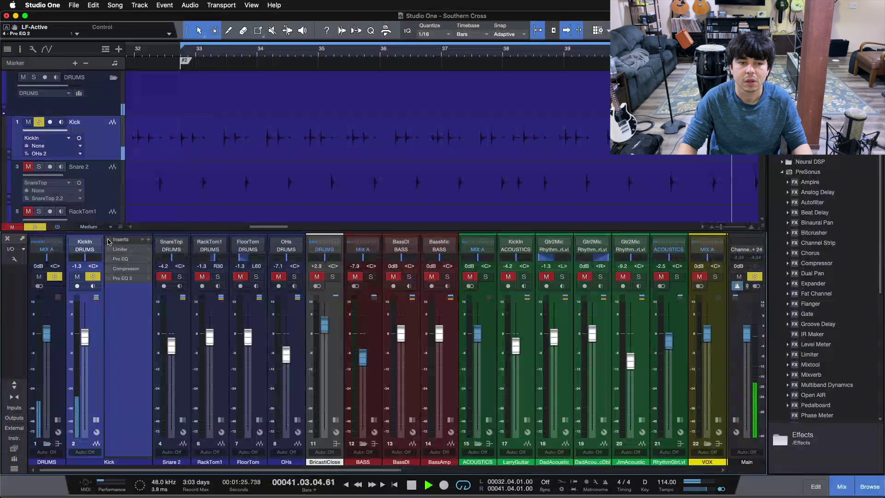
left_click(108, 240)
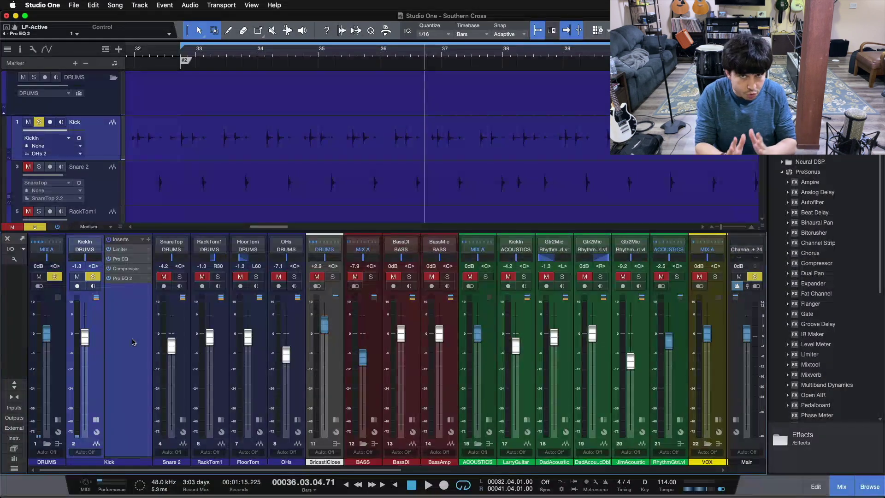
- Review the settings of the Kick's first Pro EQ and Compressor, return to the first Pro EQ, and finish on Pro EQ 2
left_click(120, 259)
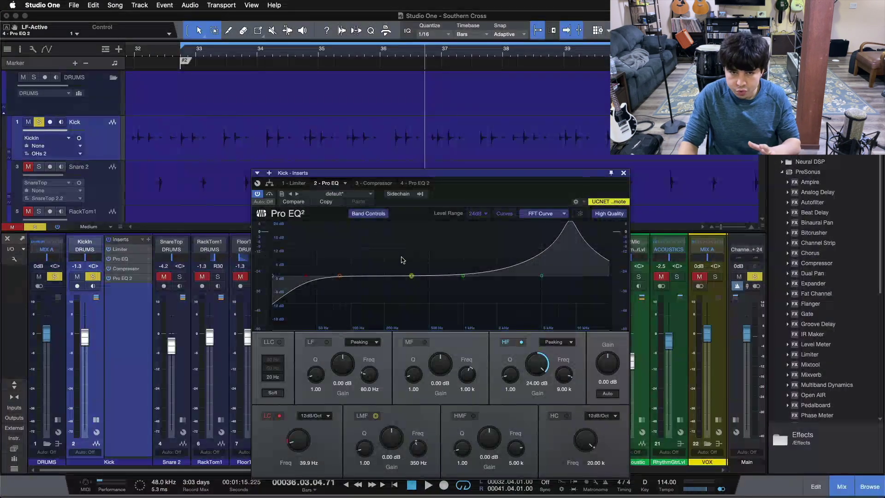
left_click(374, 183)
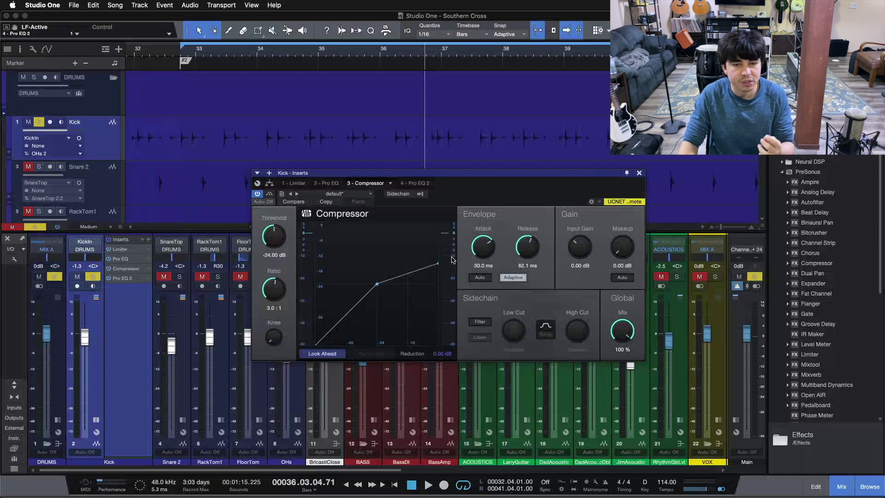
left_click(337, 183)
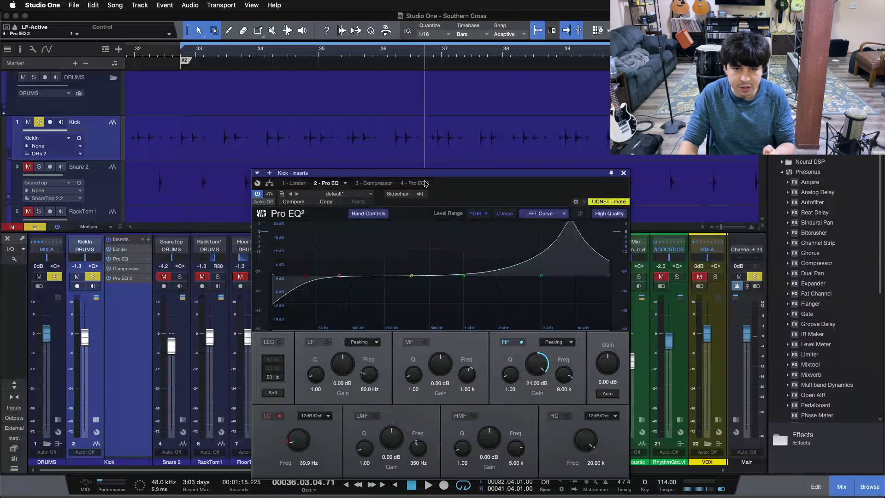
left_click(407, 183)
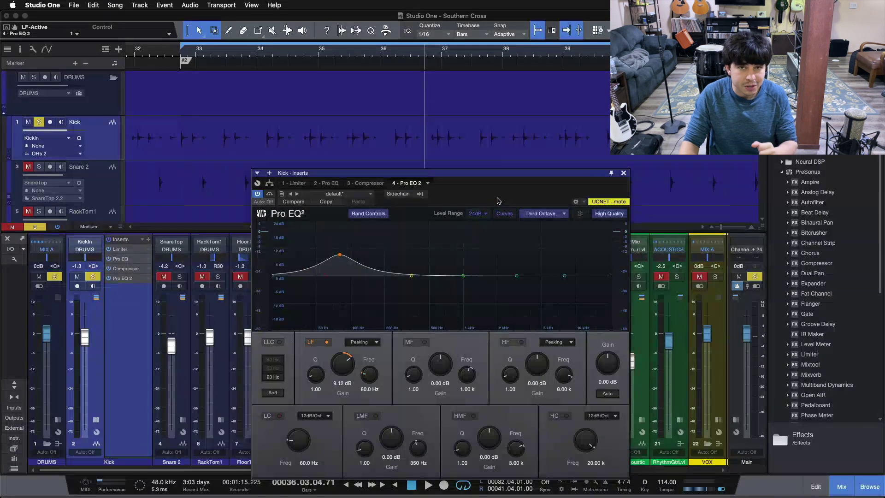